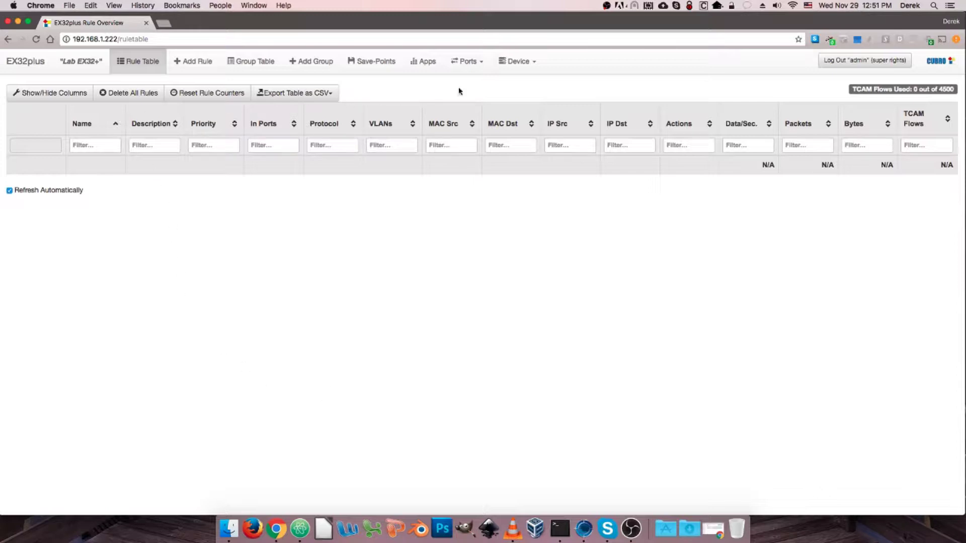
Go to the Port Configuration page under the Ports menu
{"action": "left_click", "coordinate": [475, 63]}
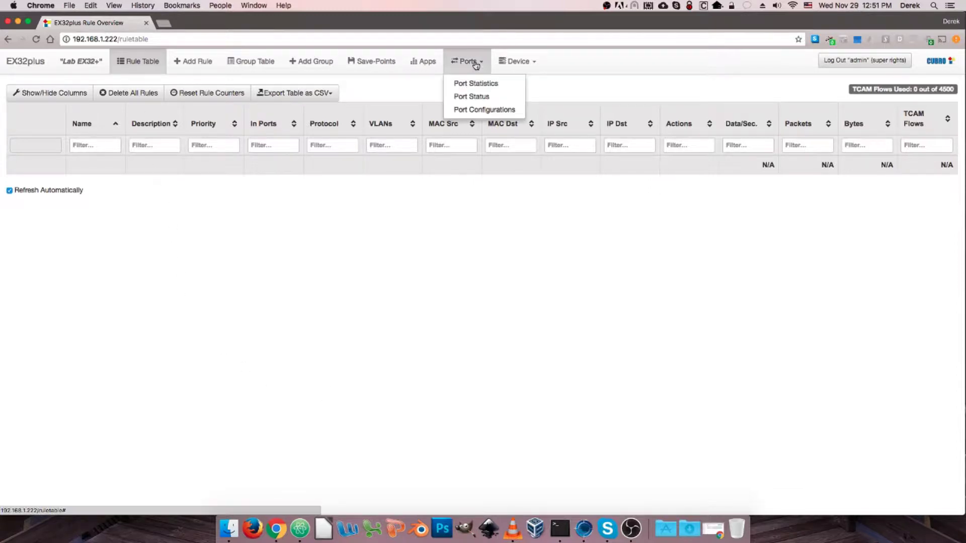
{"action": "left_click", "coordinate": [492, 112]}
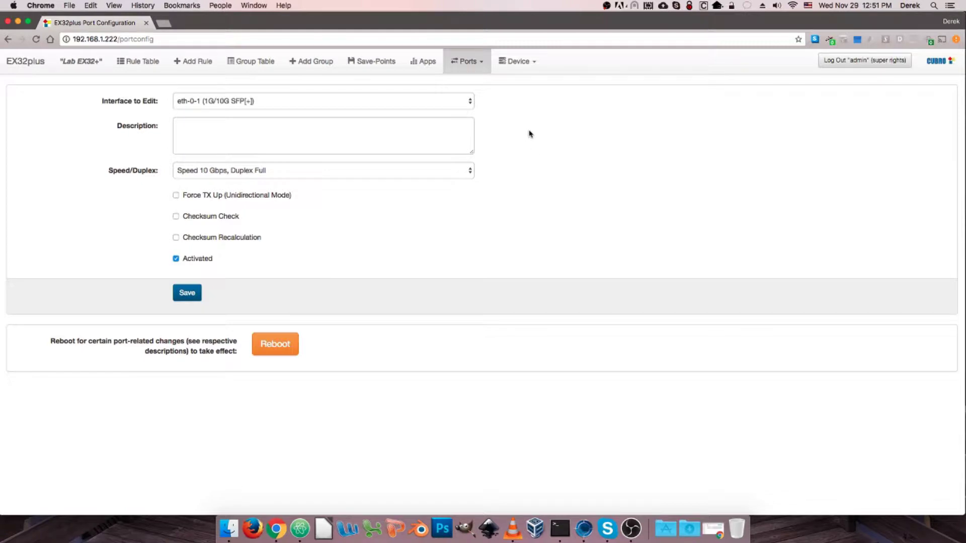
{"action": "left_click", "coordinate": [312, 106]}
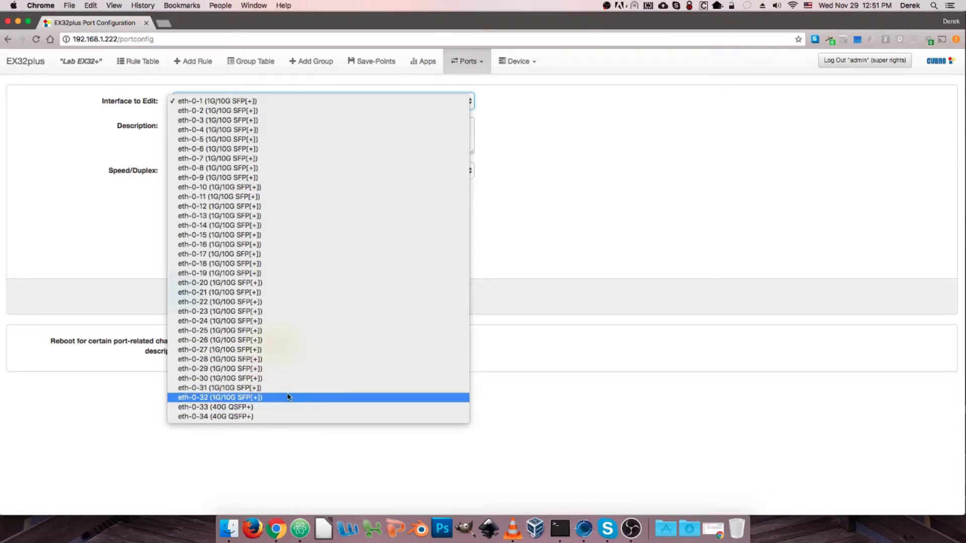
{"action": "left_click", "coordinate": [545, 146]}
{"action": "left_click", "coordinate": [238, 134]}
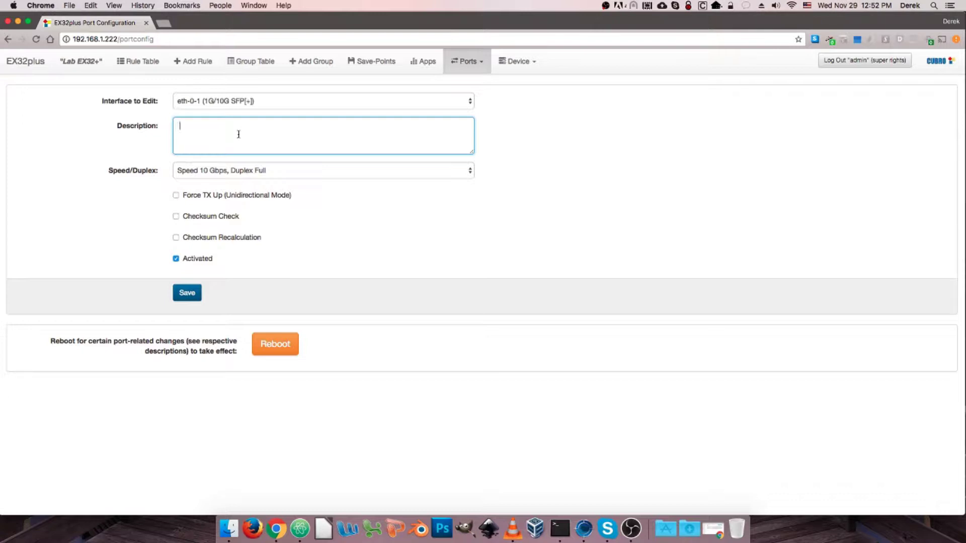
Enter the description 'Packet Sniffer.' and 'Never Ever shut down' on two lines
{"action": "type", "text": "Packet"}
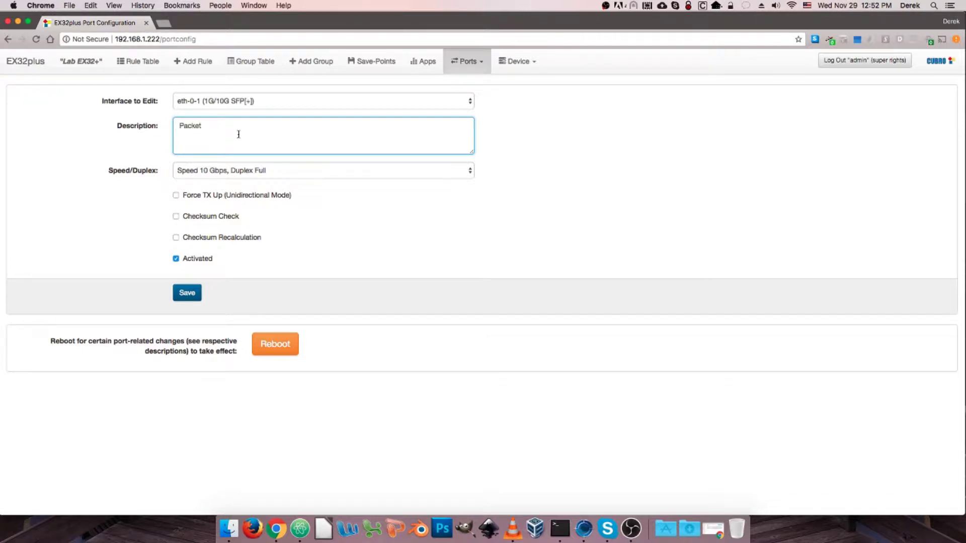
{"action": "type", "text": " Sniffer."}
{"action": "key", "text": "Return"}
{"action": "type", "text": "Never Ever shut down"}
{"action": "left_click", "coordinate": [288, 175]}
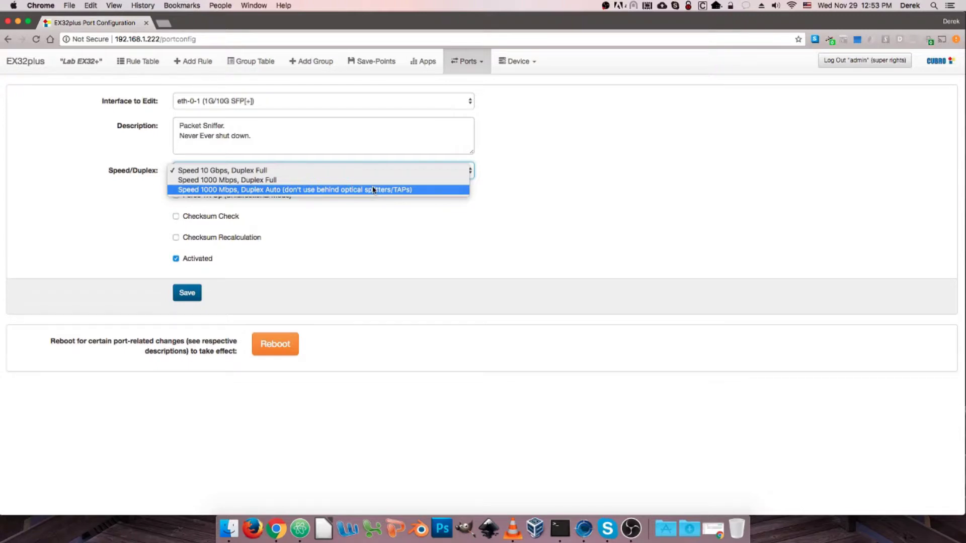
Change eth-0-1 Speed/Duplex to 'Speed 1000 Mbps, Duplex Full'
{"action": "left_click", "coordinate": [272, 190]}
{"action": "left_click", "coordinate": [312, 173]}
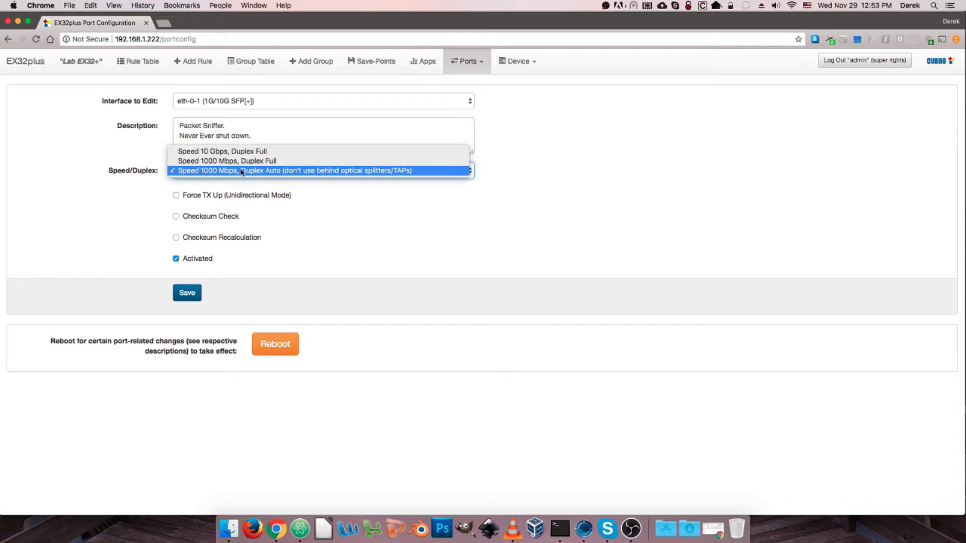
{"action": "left_click", "coordinate": [233, 160]}
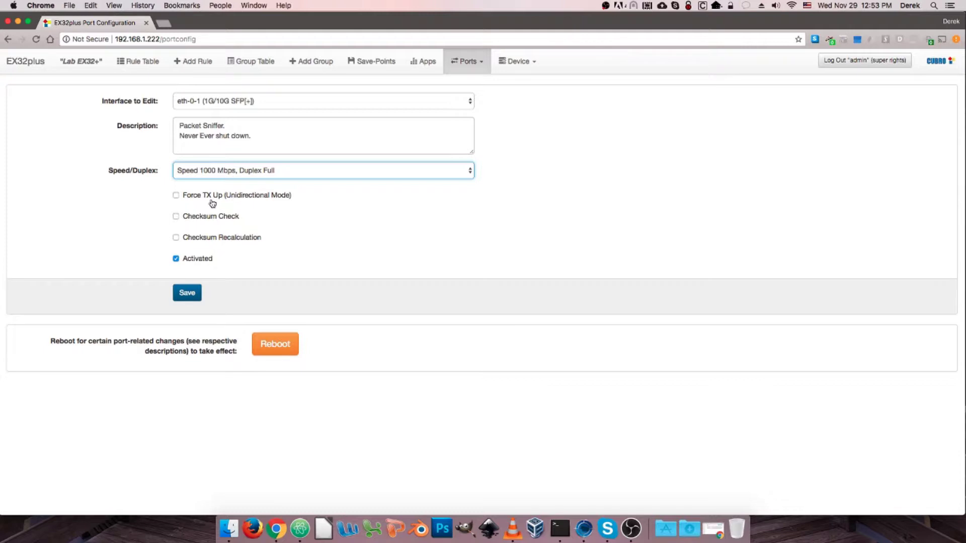
{"action": "left_click", "coordinate": [177, 196]}
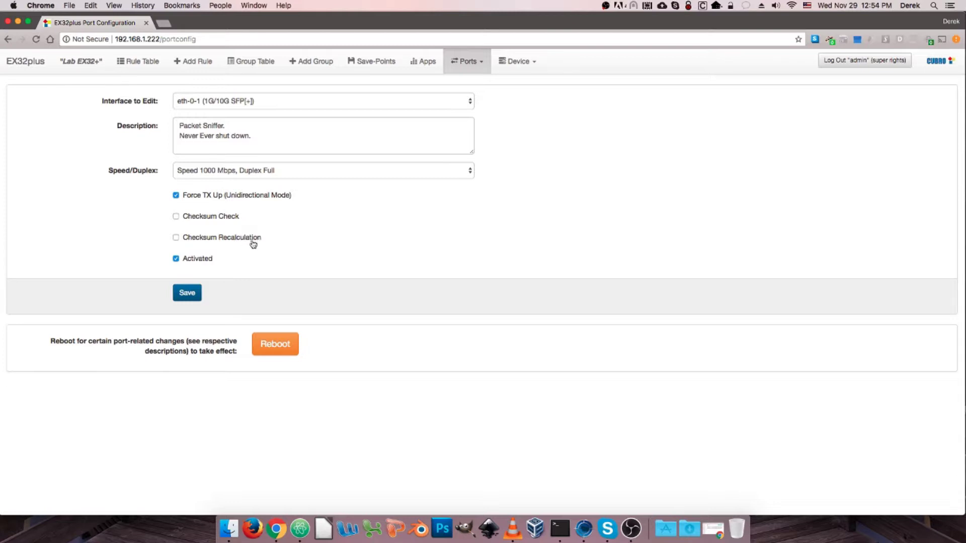
{"action": "left_click", "coordinate": [176, 196]}
{"action": "left_click", "coordinate": [177, 217]}
{"action": "left_click", "coordinate": [176, 238]}
{"action": "left_click", "coordinate": [176, 217]}
{"action": "left_click", "coordinate": [176, 237]}
Save the eth-0-1 port configuration and dismiss the success banner
{"action": "left_click", "coordinate": [190, 293]}
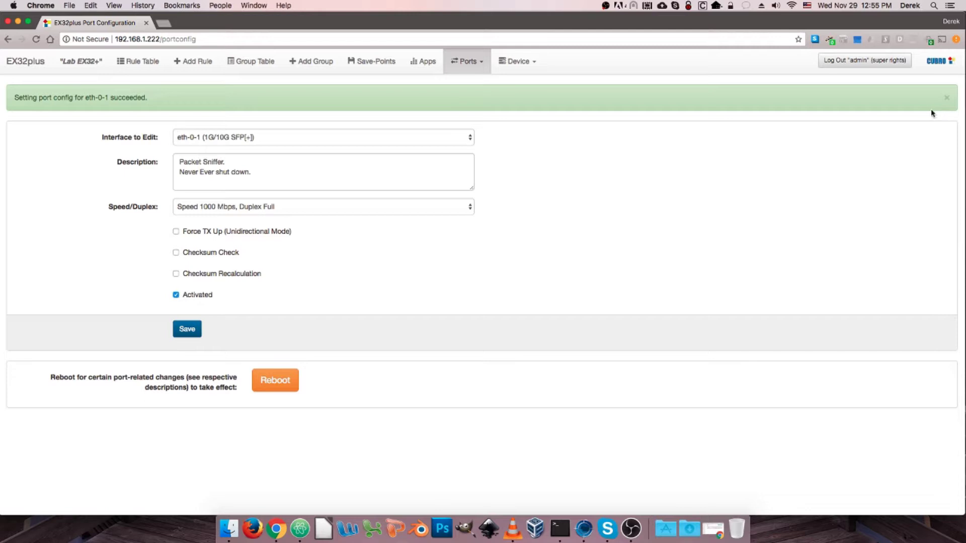
{"action": "left_click", "coordinate": [946, 98]}
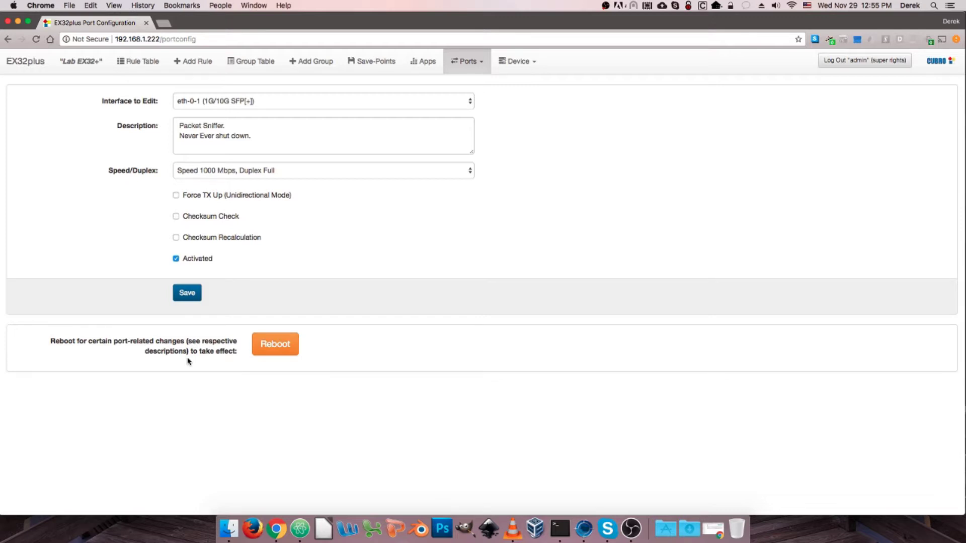
{"action": "left_click", "coordinate": [318, 102]}
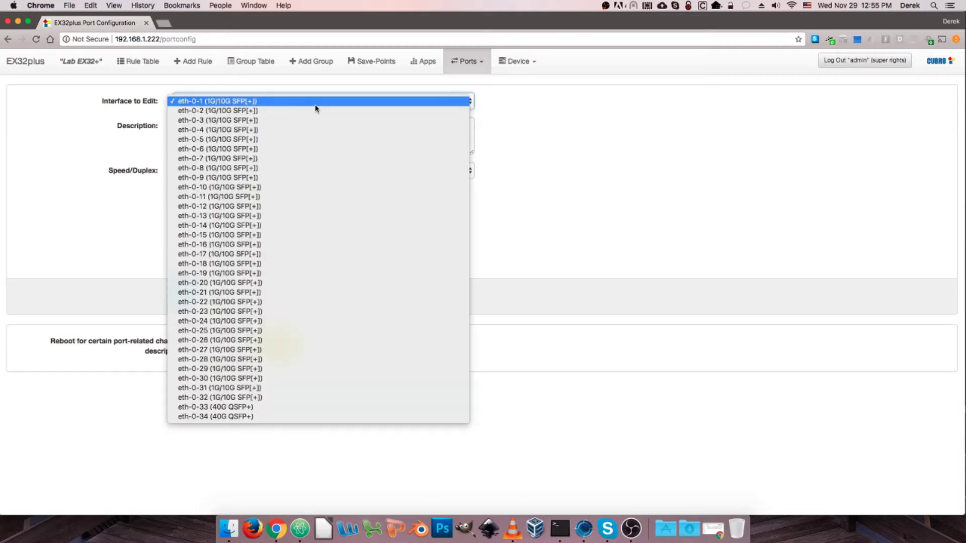
Load eth-0-33 (40G QSFP+) for editing and show its Split options
{"action": "left_click", "coordinate": [302, 408]}
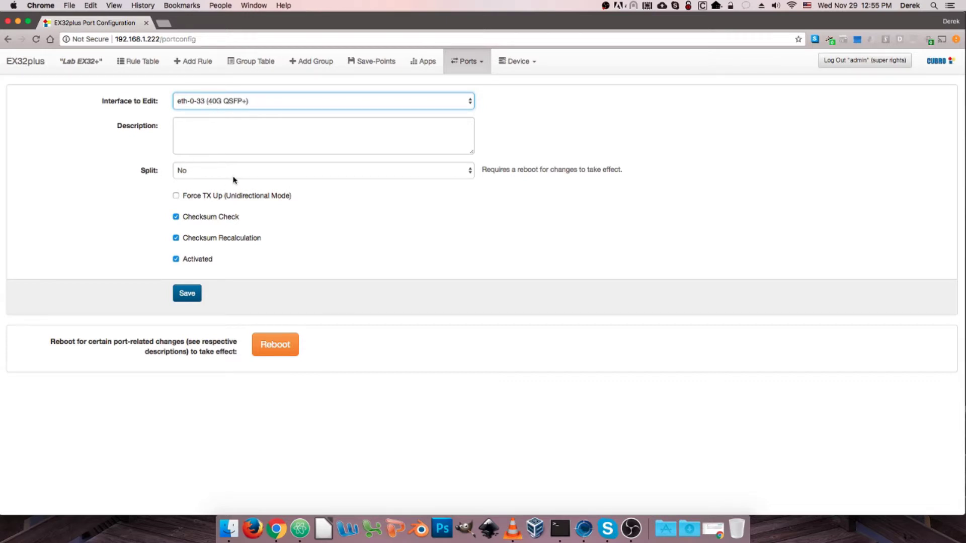
{"action": "left_click", "coordinate": [439, 174]}
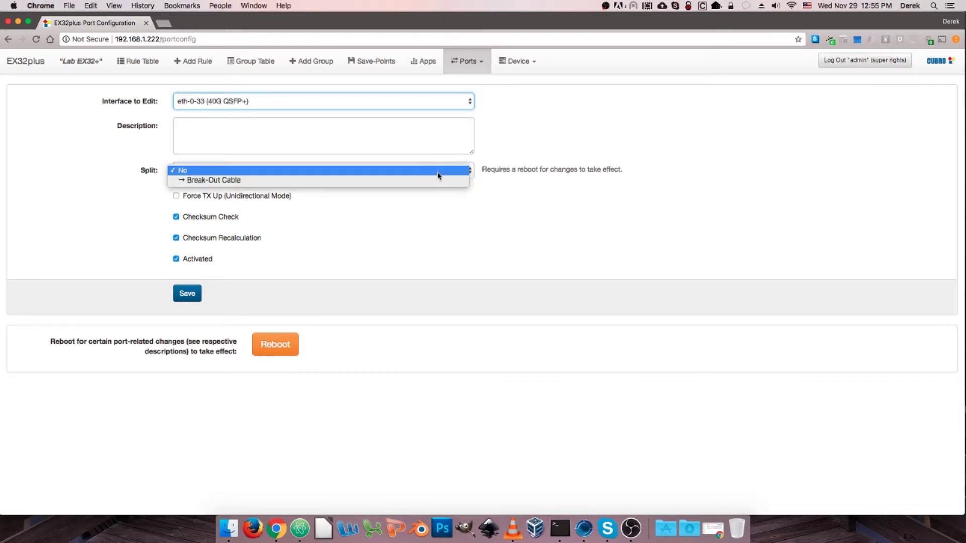
Set eth-0-33 Split to Break-Out Cable, disable both checksum options, and save
{"action": "left_click", "coordinate": [395, 180]}
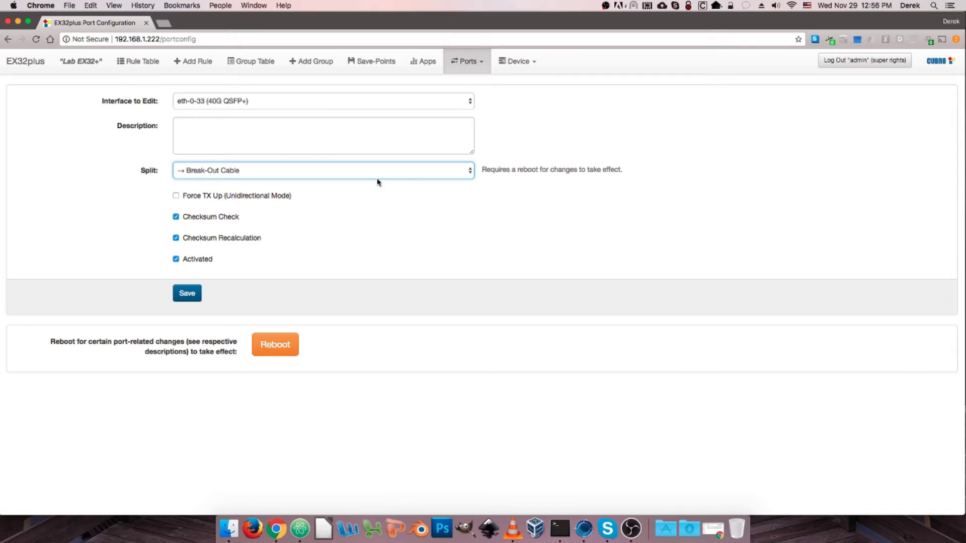
{"action": "left_click", "coordinate": [191, 220]}
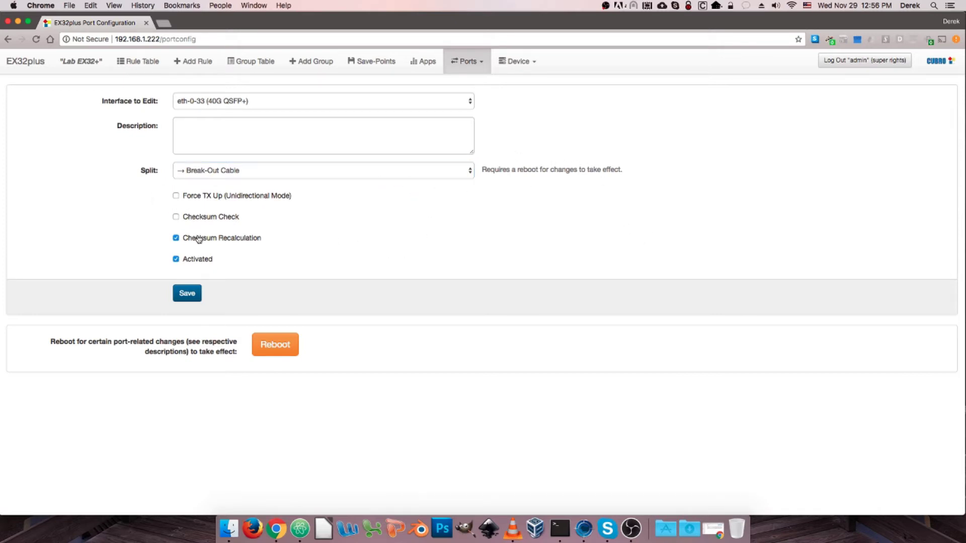
{"action": "left_click", "coordinate": [199, 239]}
{"action": "left_click", "coordinate": [189, 294]}
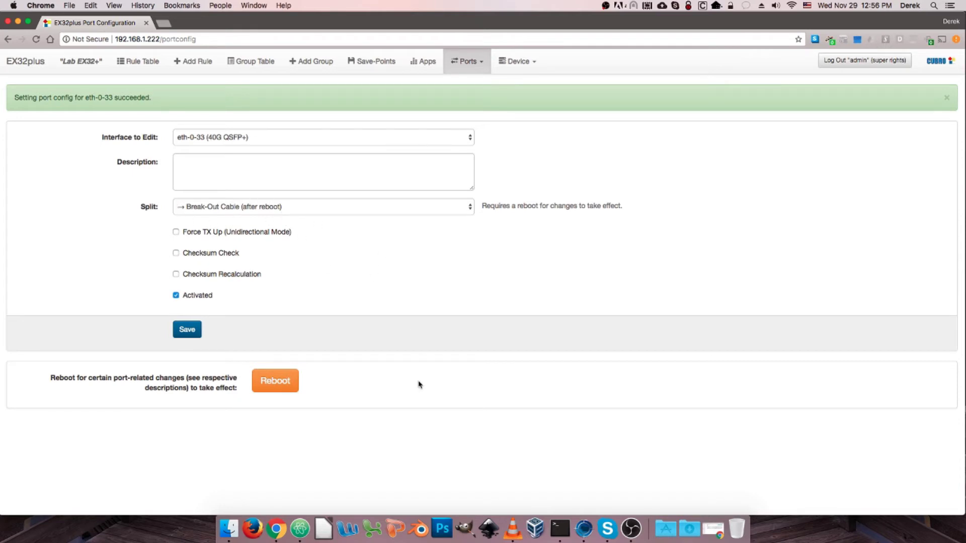
Reboot the switch, confirming with Yes, to apply the eth-0-33 split
{"action": "left_click", "coordinate": [284, 386]}
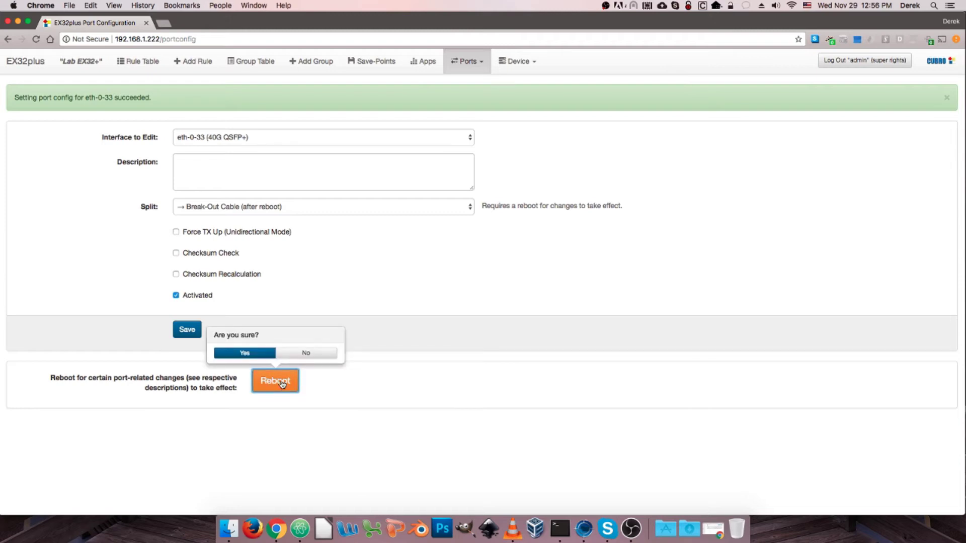
{"action": "left_click", "coordinate": [238, 354]}
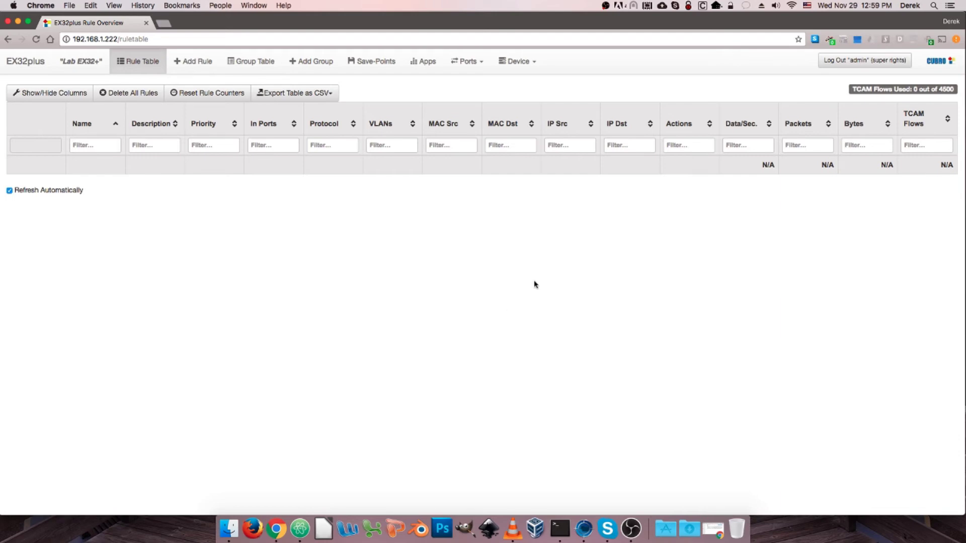
Return to Port Configurations and list interfaces, now showing eth-0-33/1 to eth-0-33/4
{"action": "left_click", "coordinate": [467, 61]}
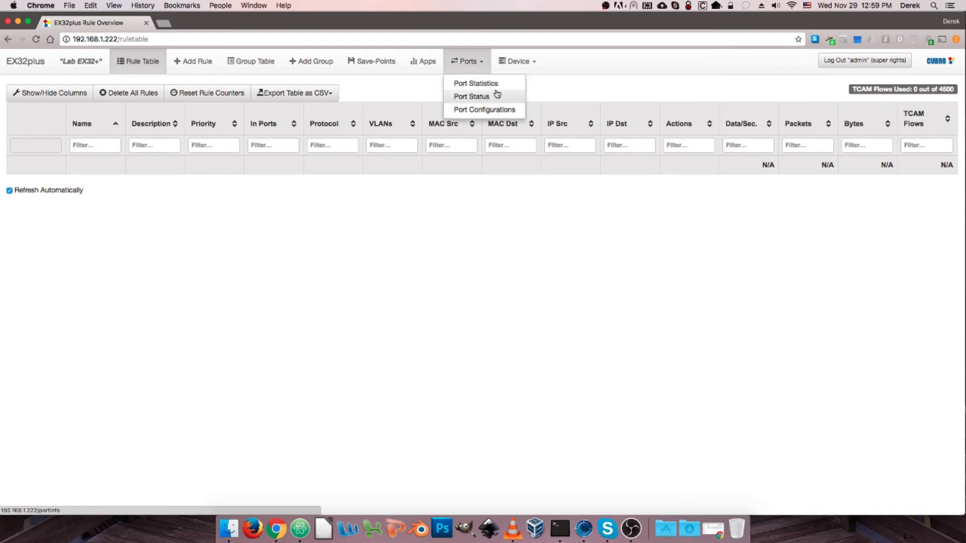
{"action": "left_click", "coordinate": [485, 109]}
{"action": "left_click", "coordinate": [287, 107]}
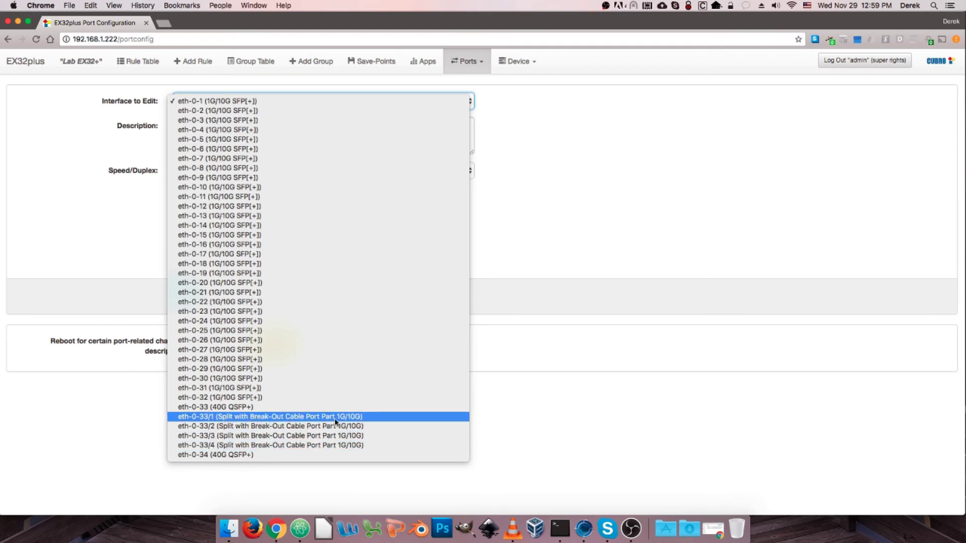
Select sub-port eth-0-33/1 at 10 Gbps and uncheck Checksum Check and Checksum Recalculation
{"action": "left_click", "coordinate": [204, 417]}
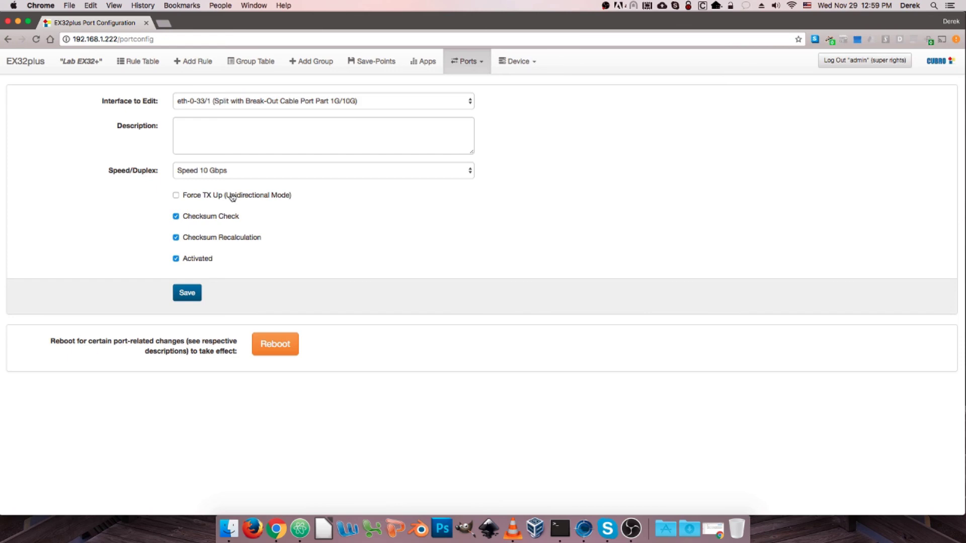
{"action": "left_click", "coordinate": [188, 216]}
{"action": "left_click", "coordinate": [208, 240]}
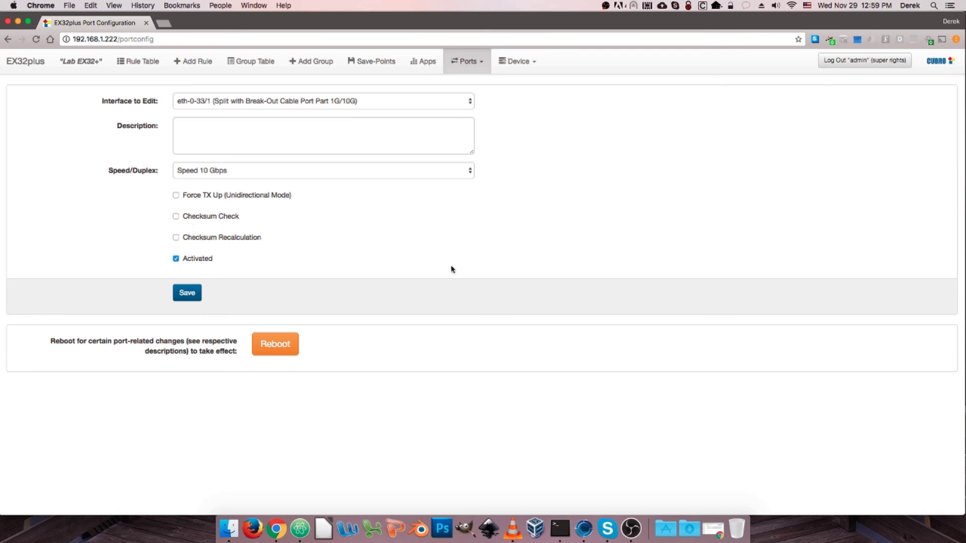